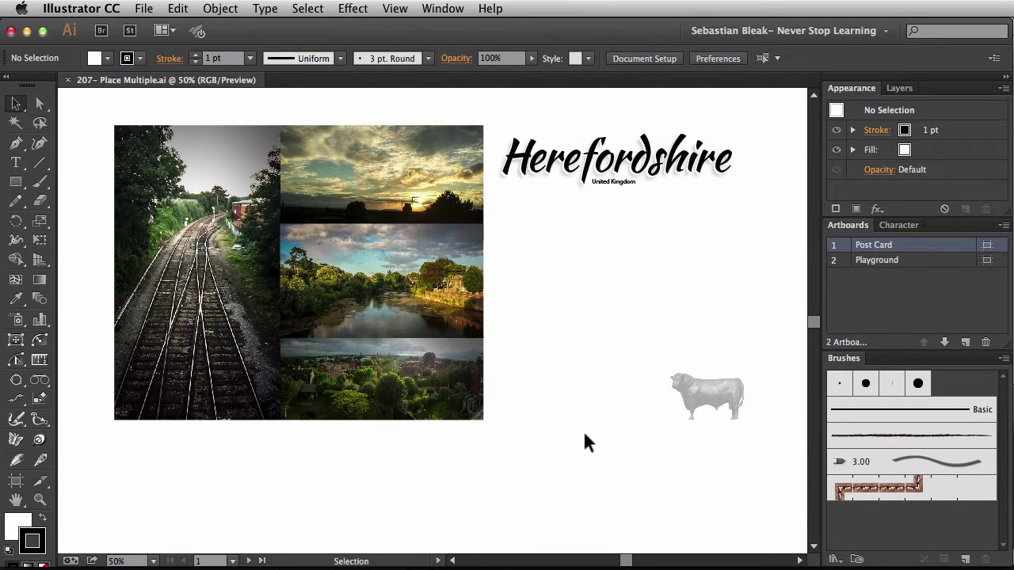
Step: Inspect the train tracks, river, panorama and sunset photos on the postcard, then deselect everything
click(211, 295)
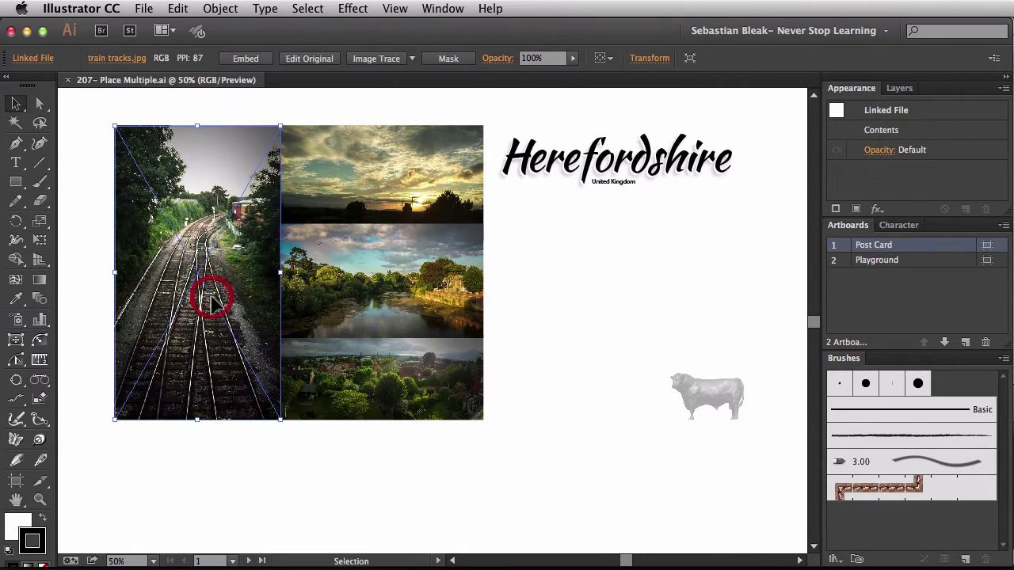
click(326, 291)
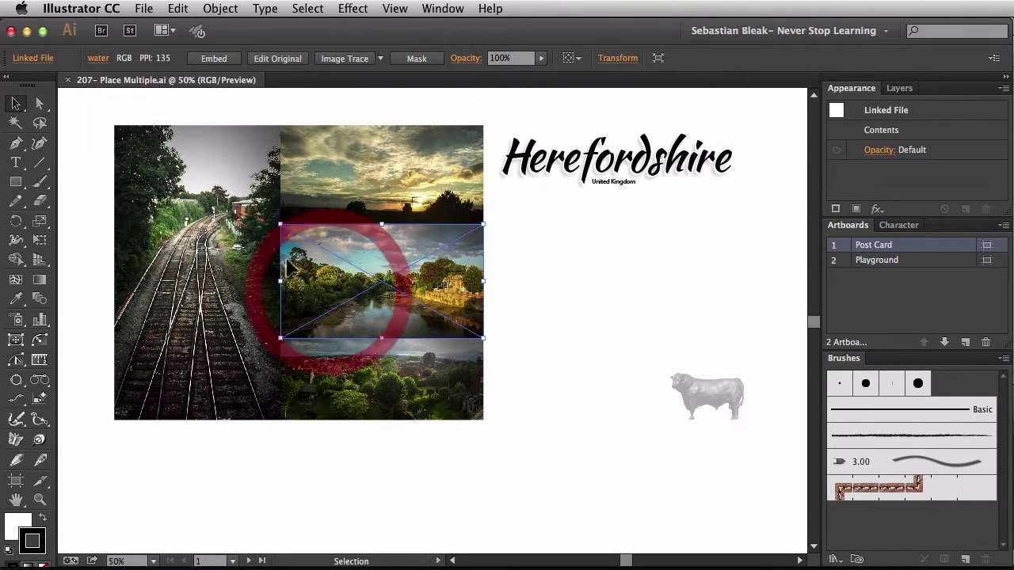
click(234, 222)
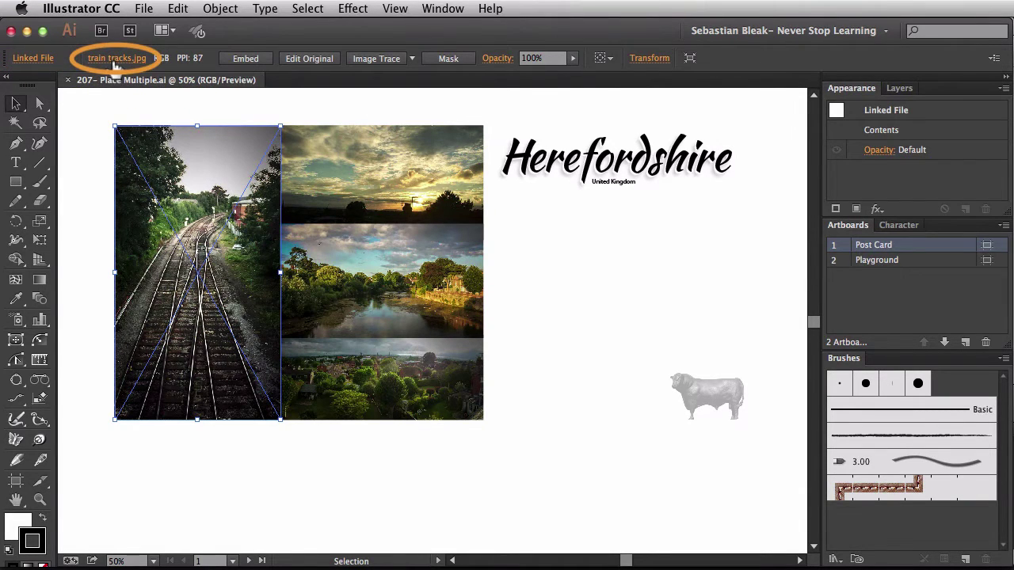
click(374, 389)
click(354, 303)
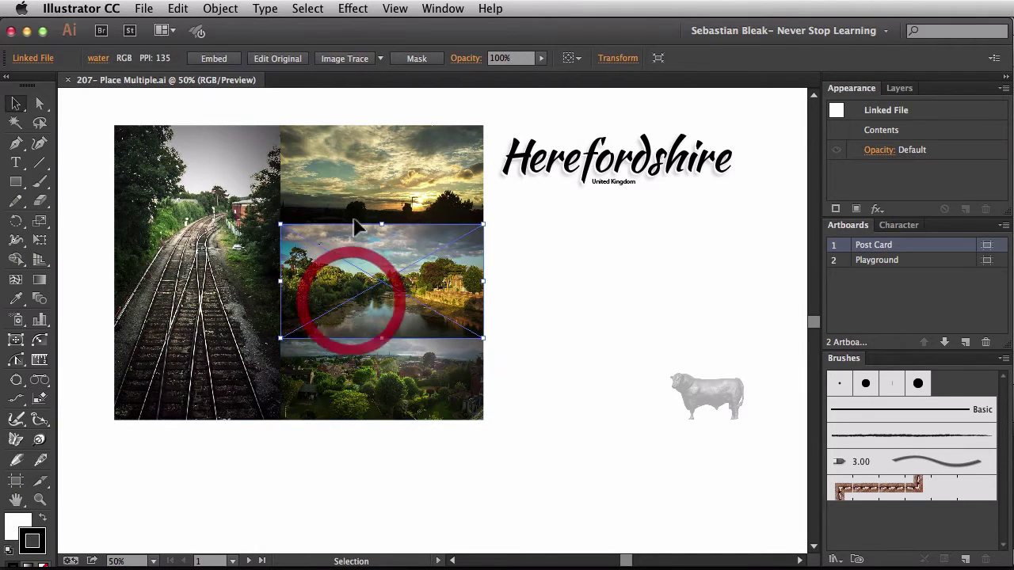
click(353, 198)
click(308, 451)
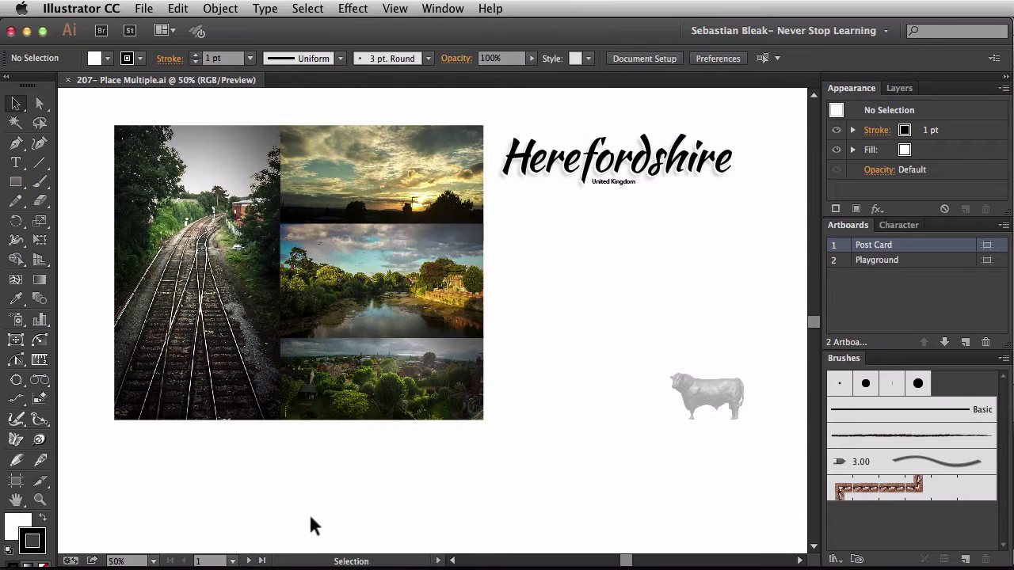
Step: Switch to Illustrator CS6 and start File > Place in the blank document
click(285, 545)
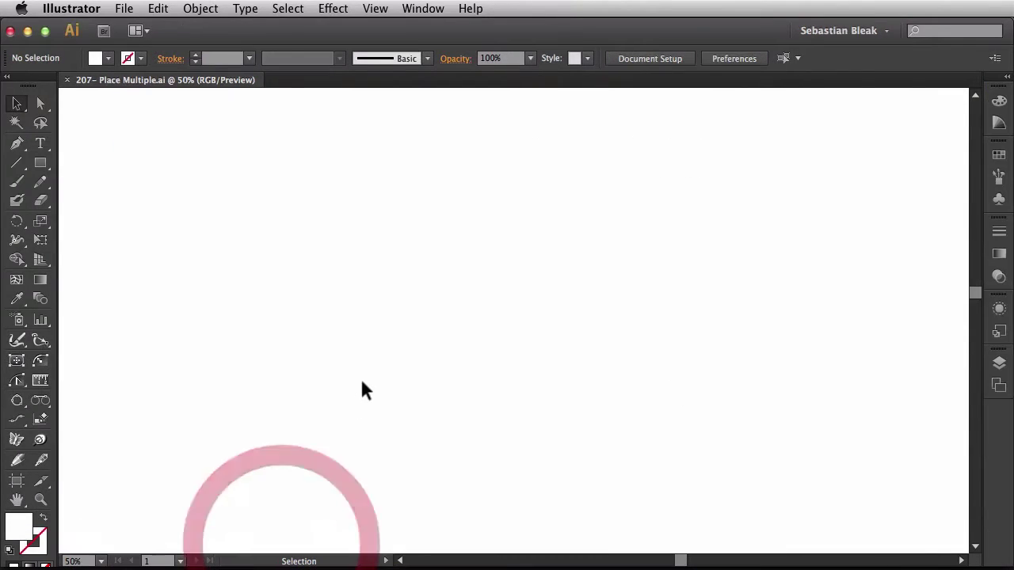
click(363, 383)
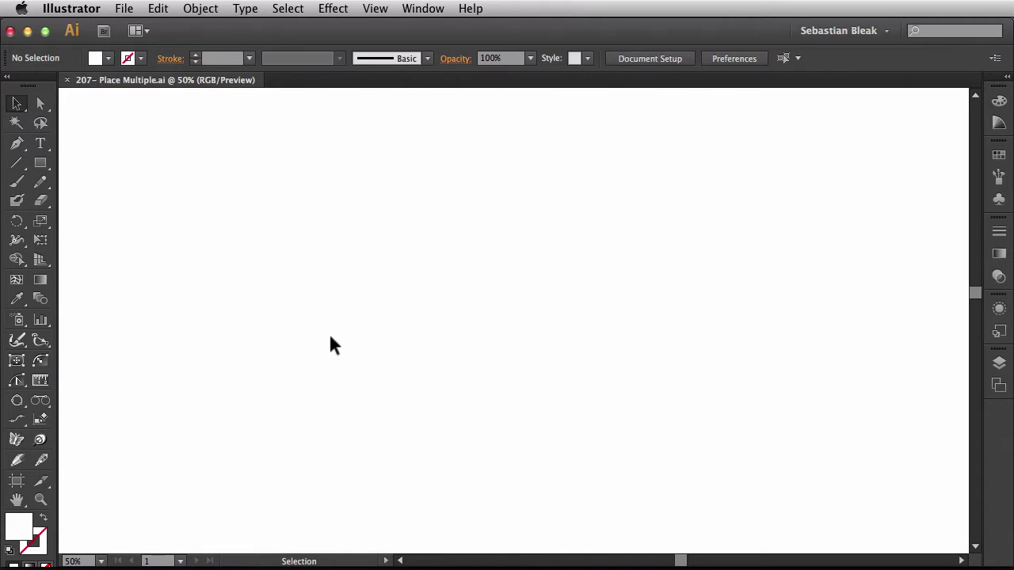
click(124, 8)
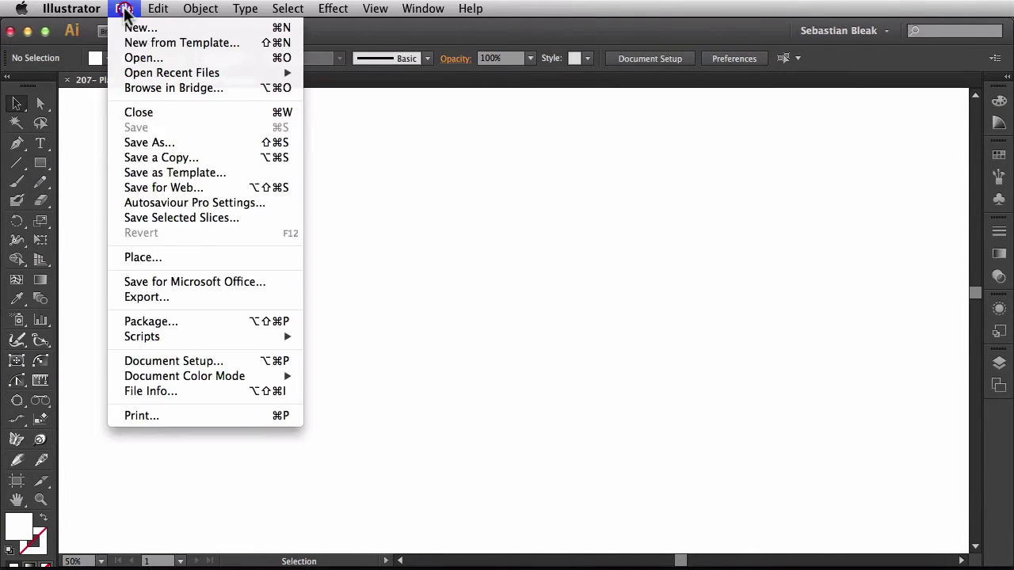
click(209, 258)
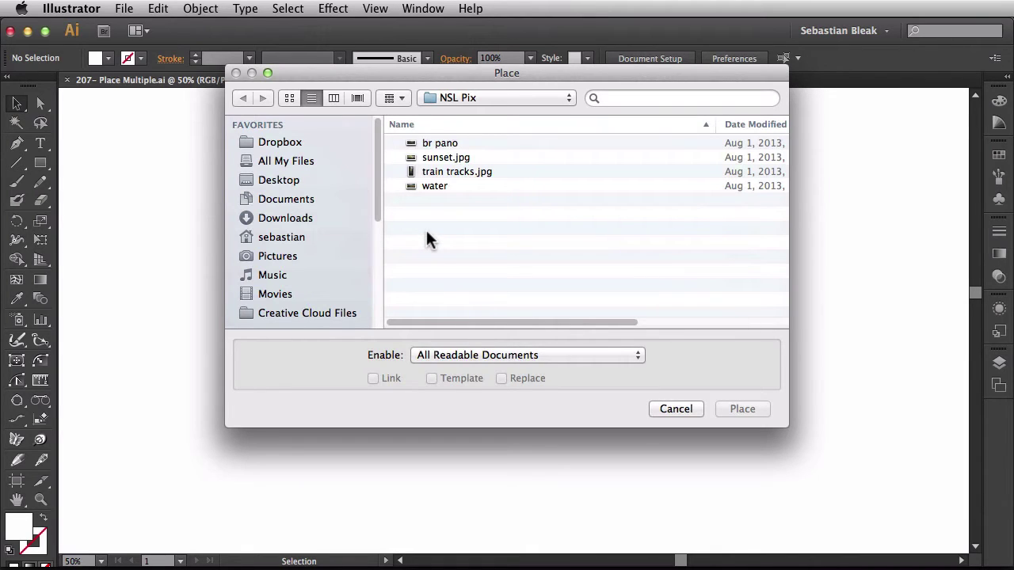
Step: Select br pano, try adding other photos with Shift, then place the panorama alone
drag(434, 169, 472, 138)
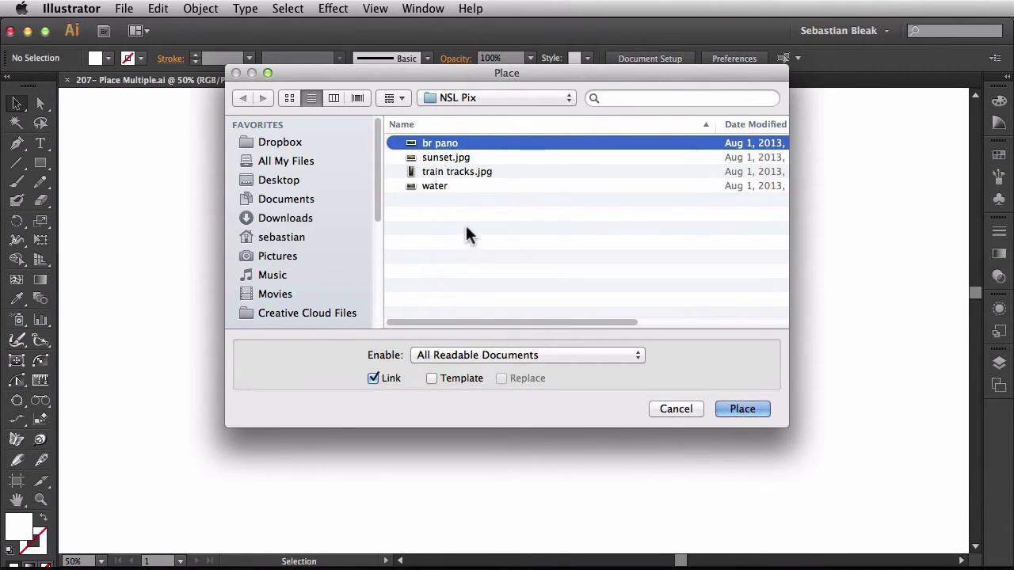
key(shift)
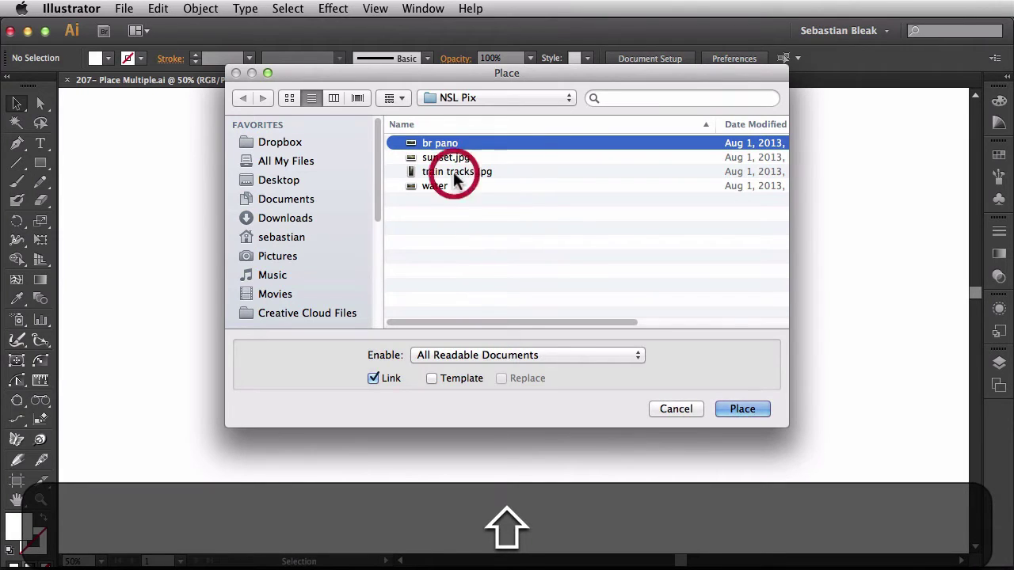
shift+click(442, 185)
super+click(445, 159)
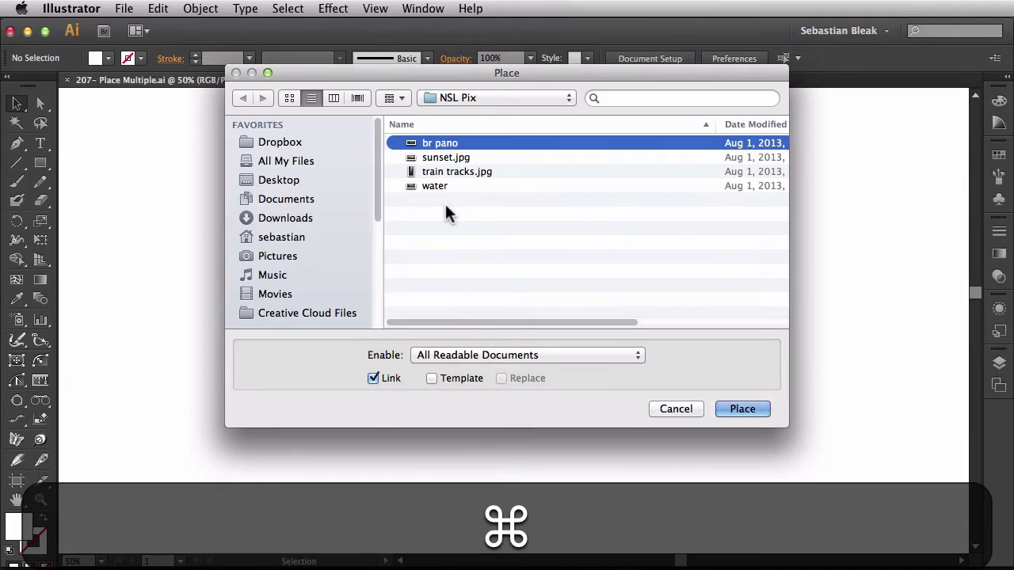
key(shift+Down)
key(shift+Up)
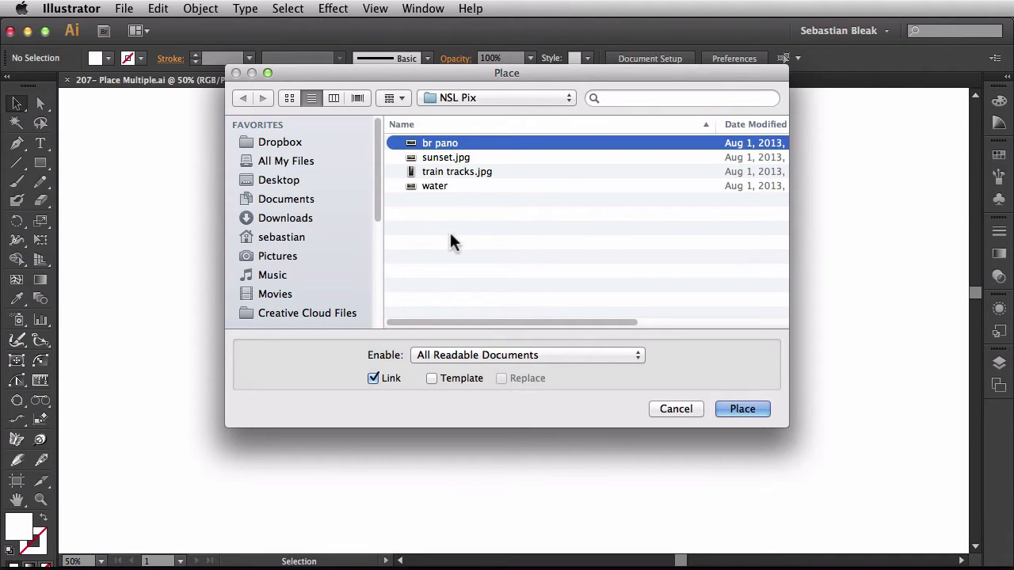
click(722, 407)
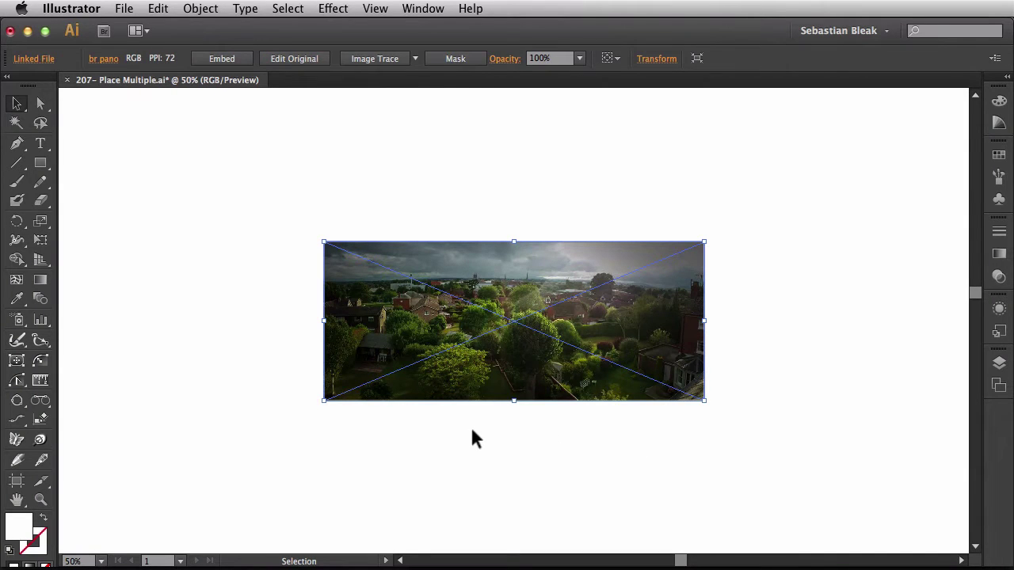
Step: Place sunset.jpg onto the artboard with File > Place
click(124, 10)
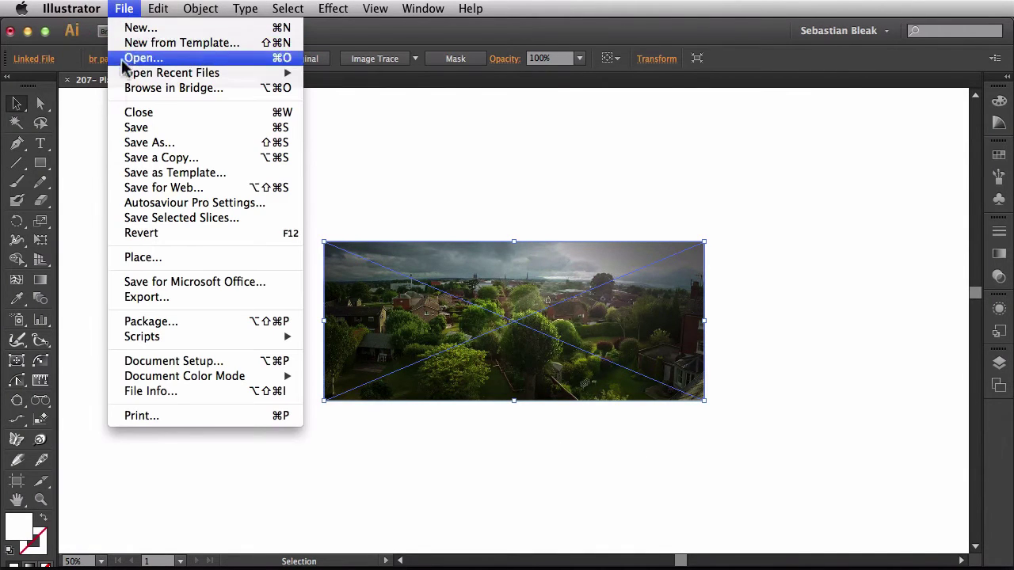
click(184, 259)
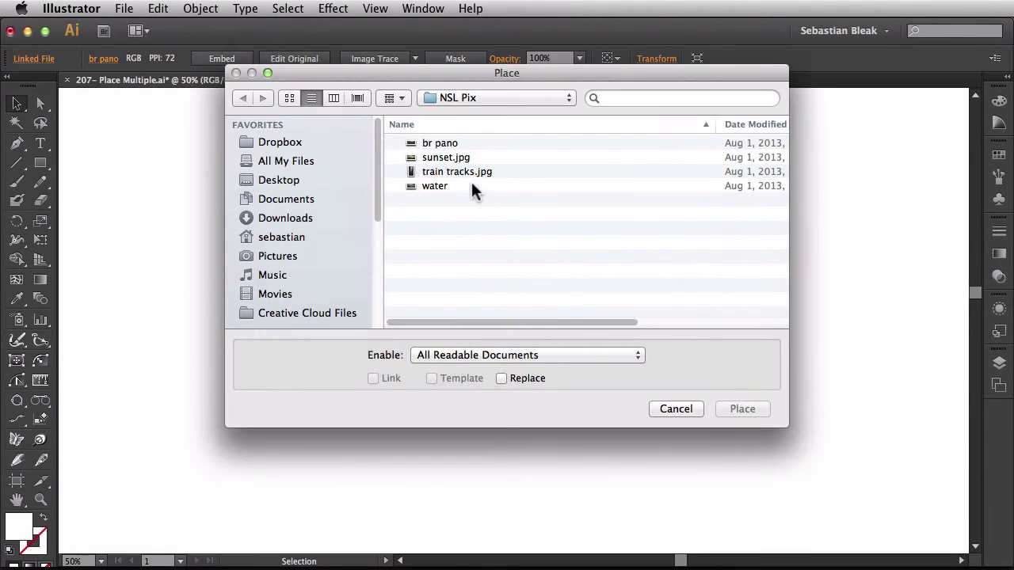
click(463, 156)
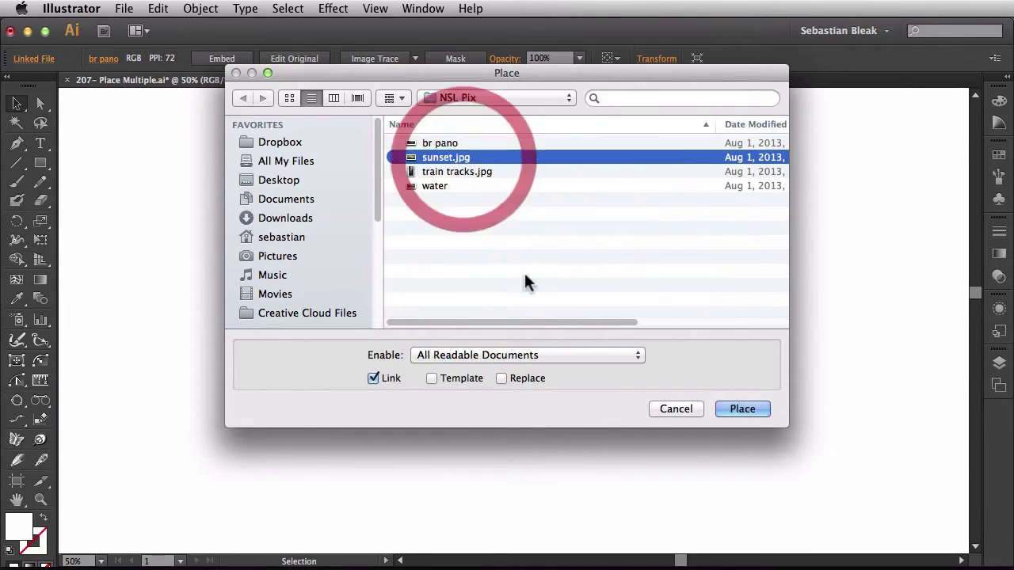
click(724, 405)
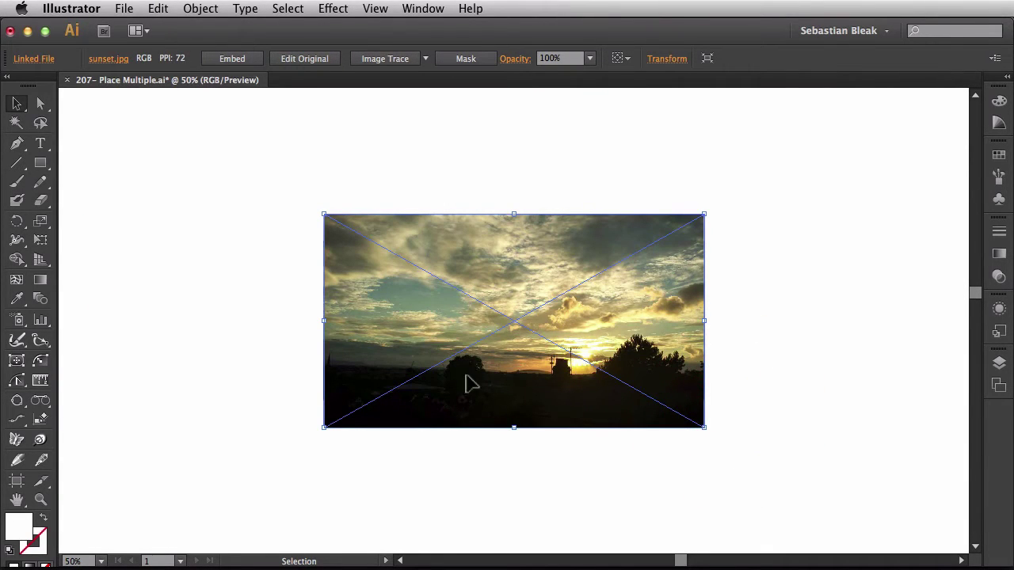
Step: Place train tracks.jpg the same way, stacking it over the others at the centre
click(124, 10)
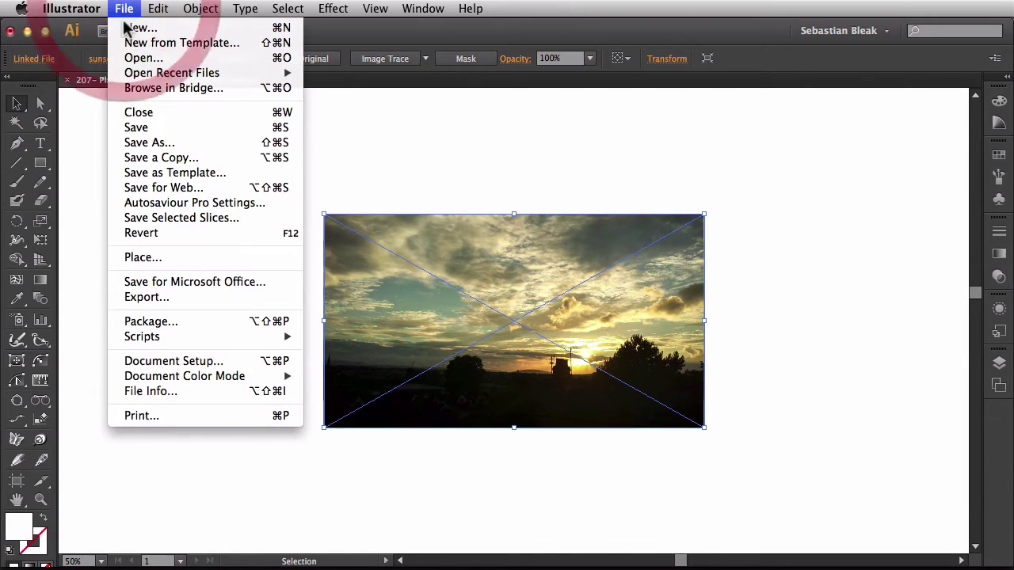
click(185, 260)
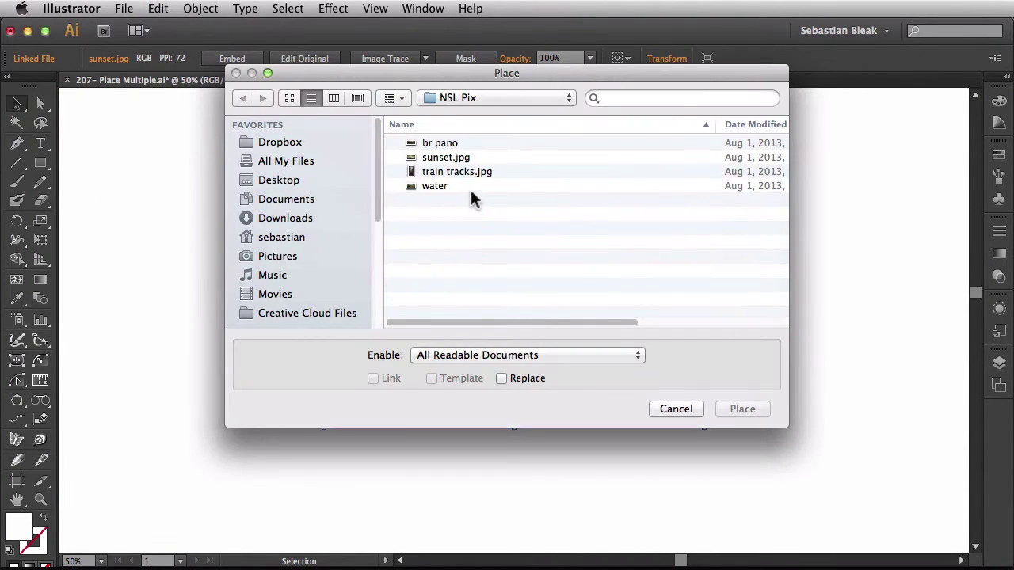
click(465, 170)
click(724, 408)
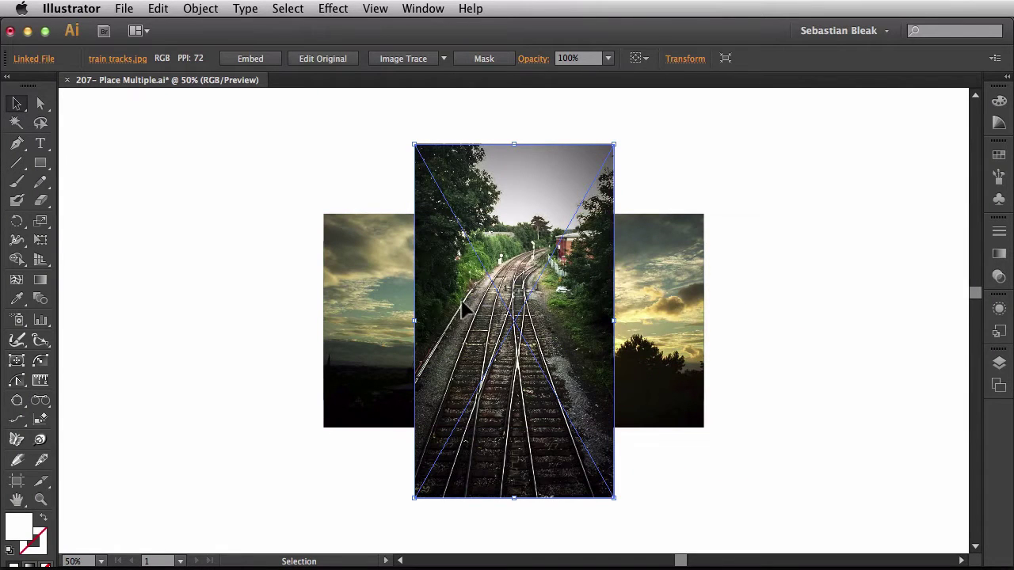
Step: Return to the Illustrator CC postcard document, show the empty Playground artboard, and start File > Place
mouse_move(324, 554)
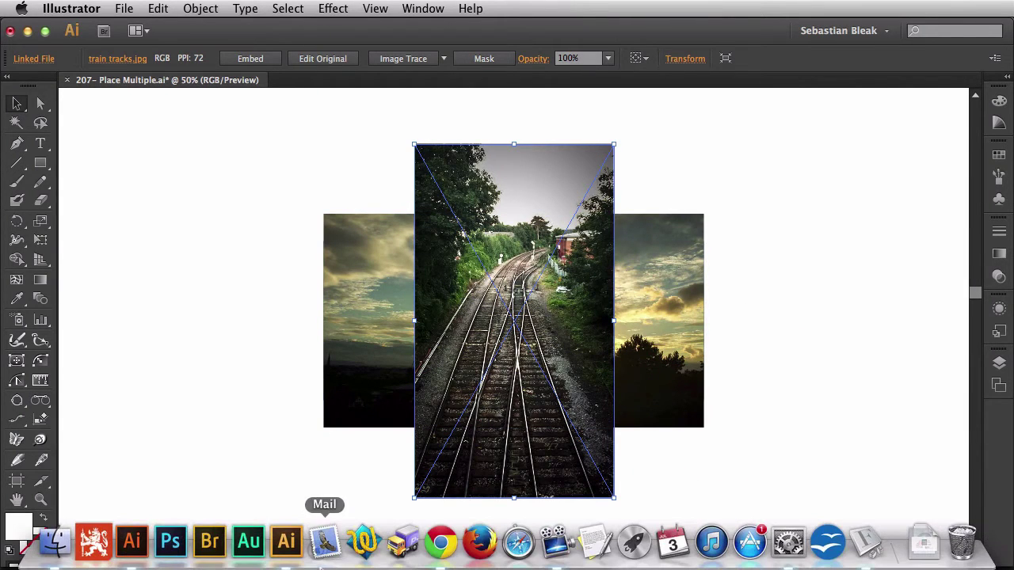
click(132, 542)
double_click(918, 264)
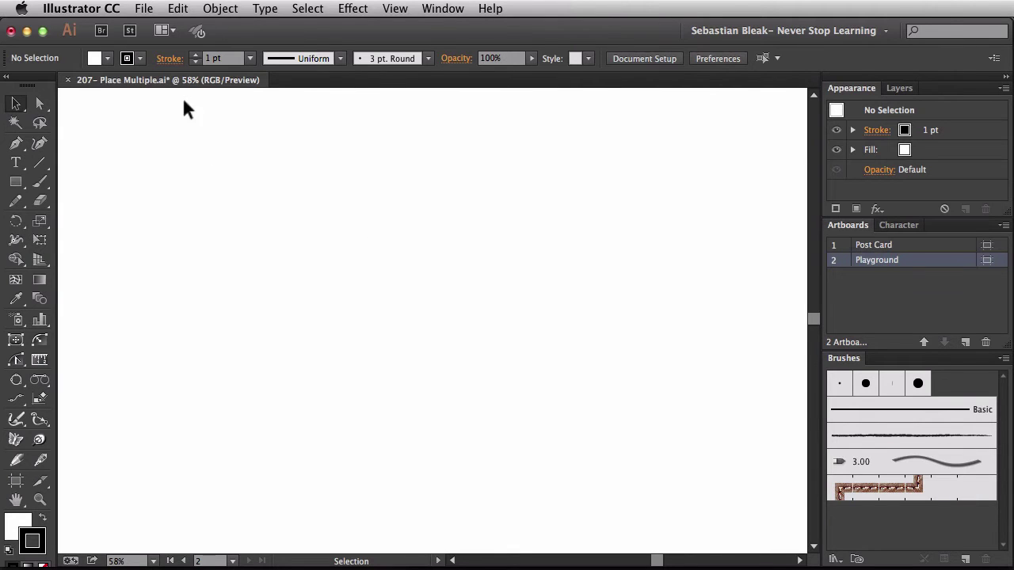
click(142, 8)
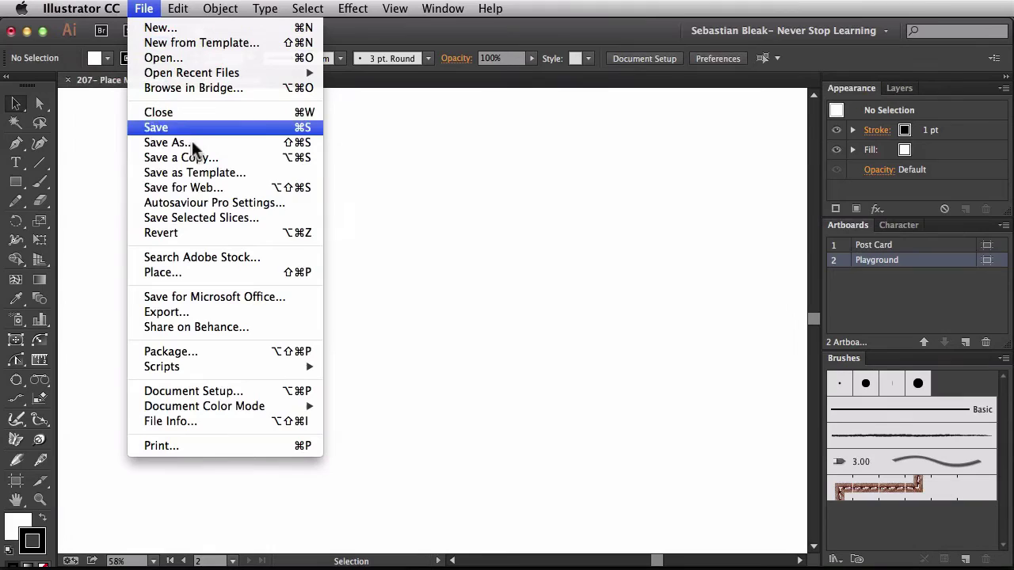
click(214, 273)
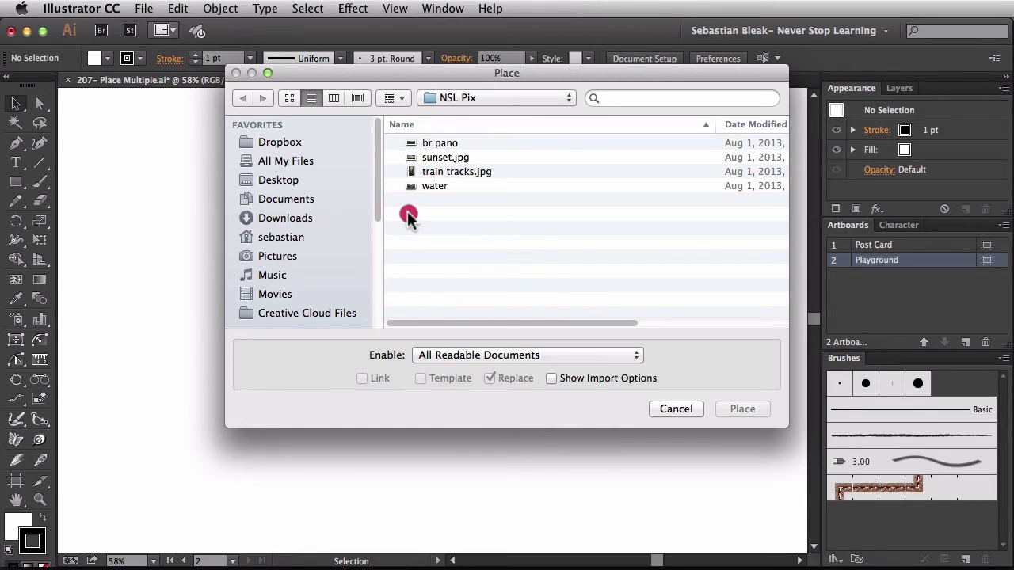
Step: Select all four photos by marquee, then again by Shift-clicking br pano through water
drag(407, 214, 484, 140)
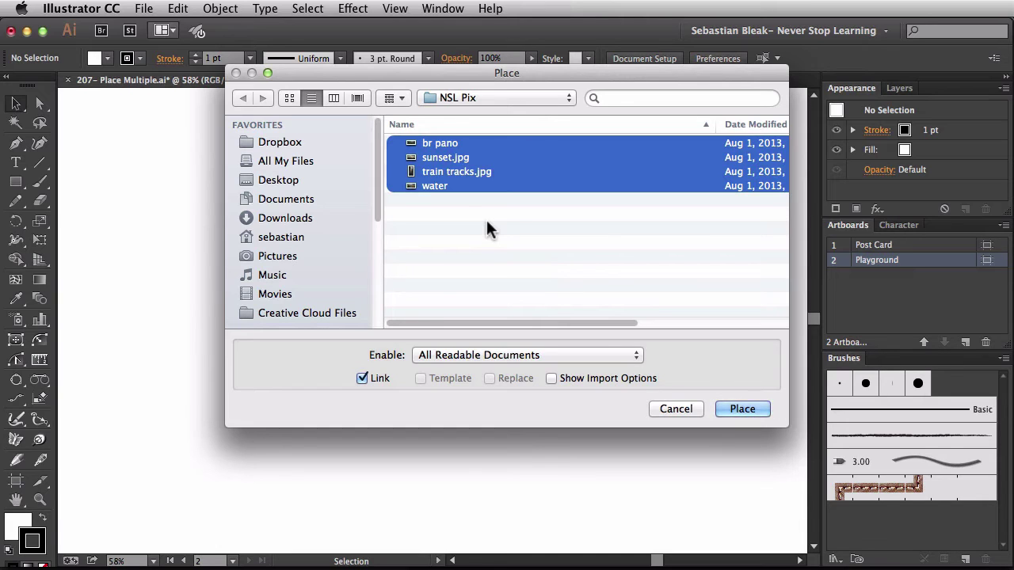
click(445, 216)
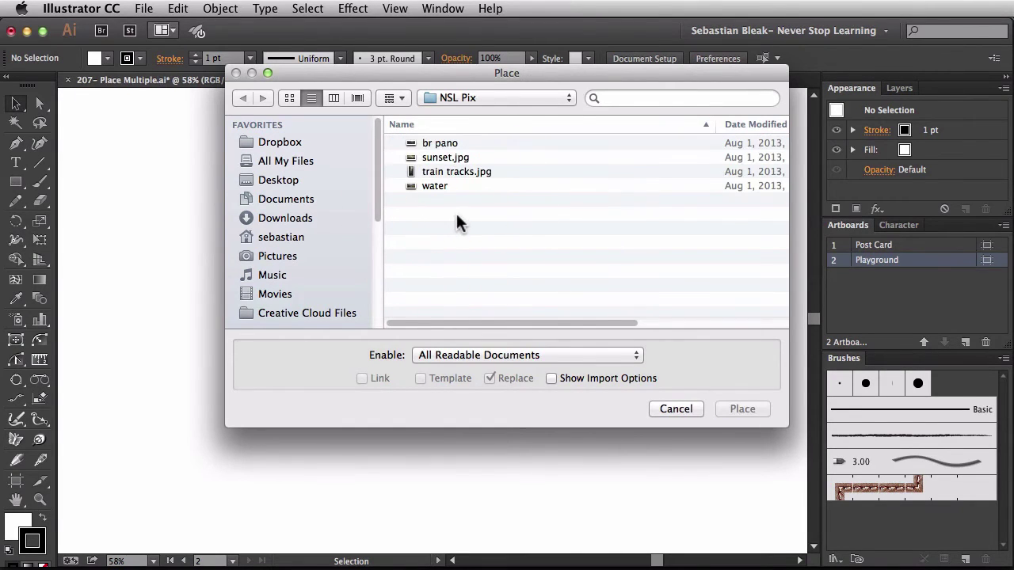
click(438, 142)
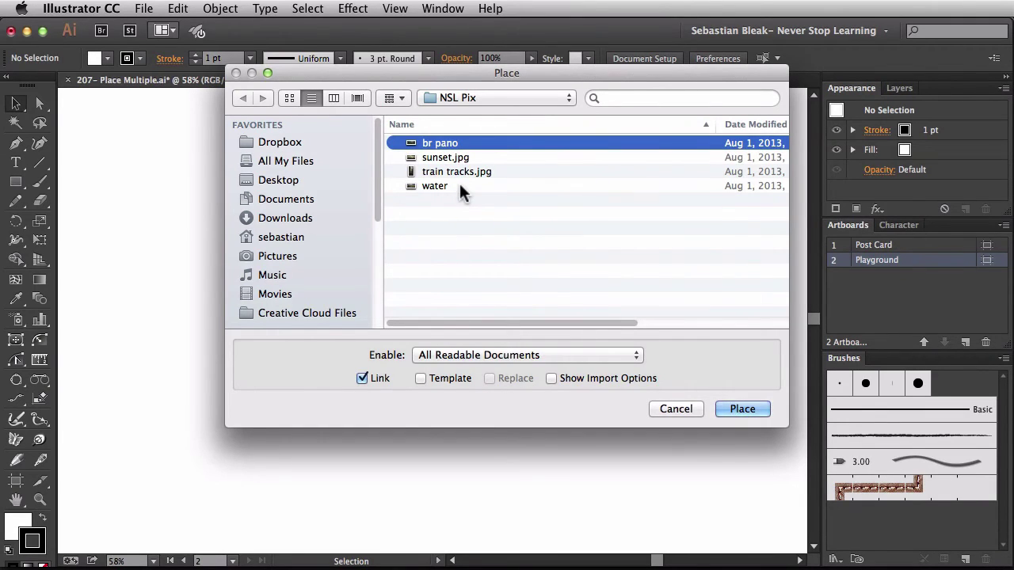
key(shift)
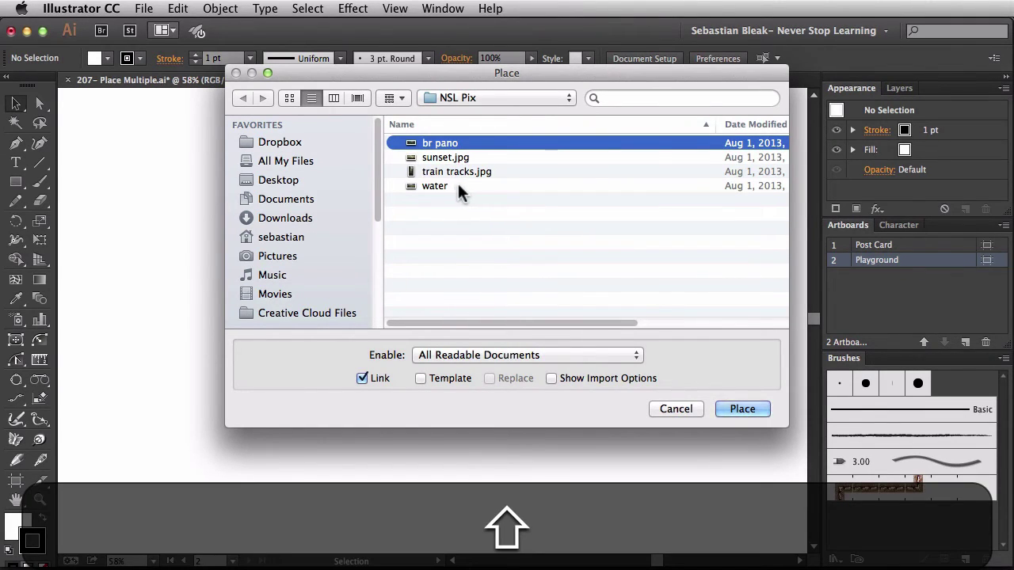
shift+click(455, 186)
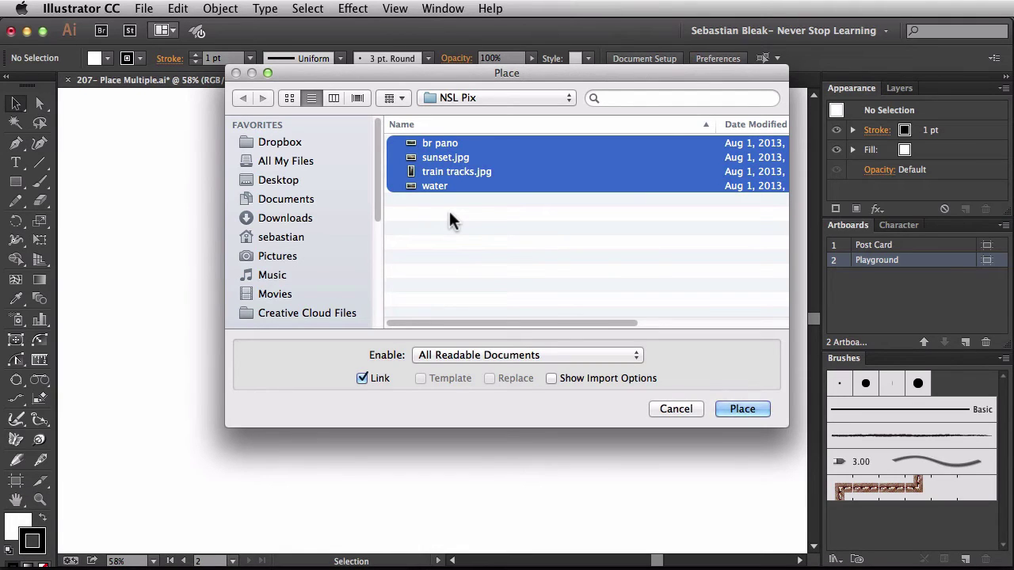
Step: Reselect all four with Cmd+A, Cmd-click water and sunset.jpg, then marquee all four again
click(449, 211)
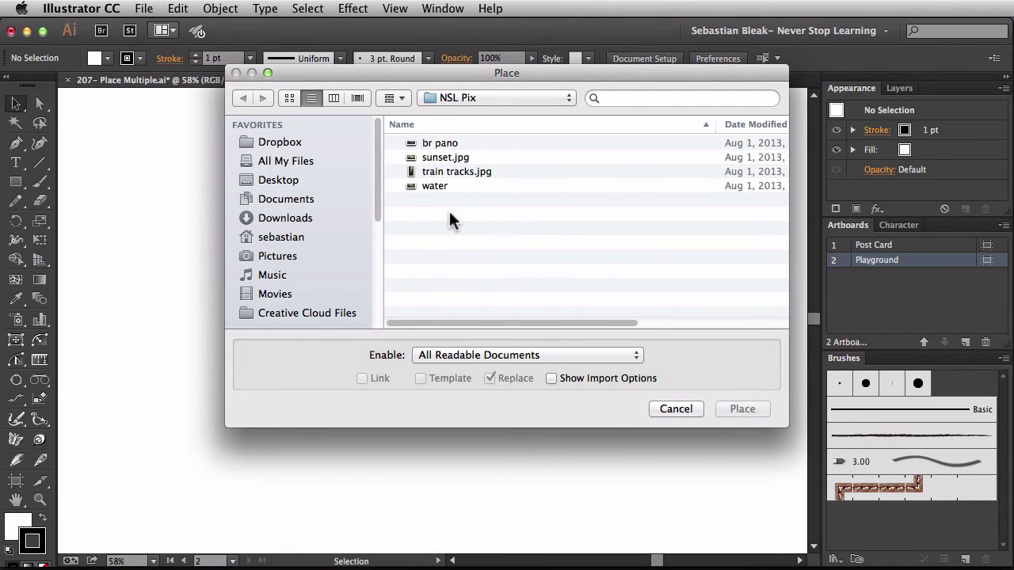
key(super+a)
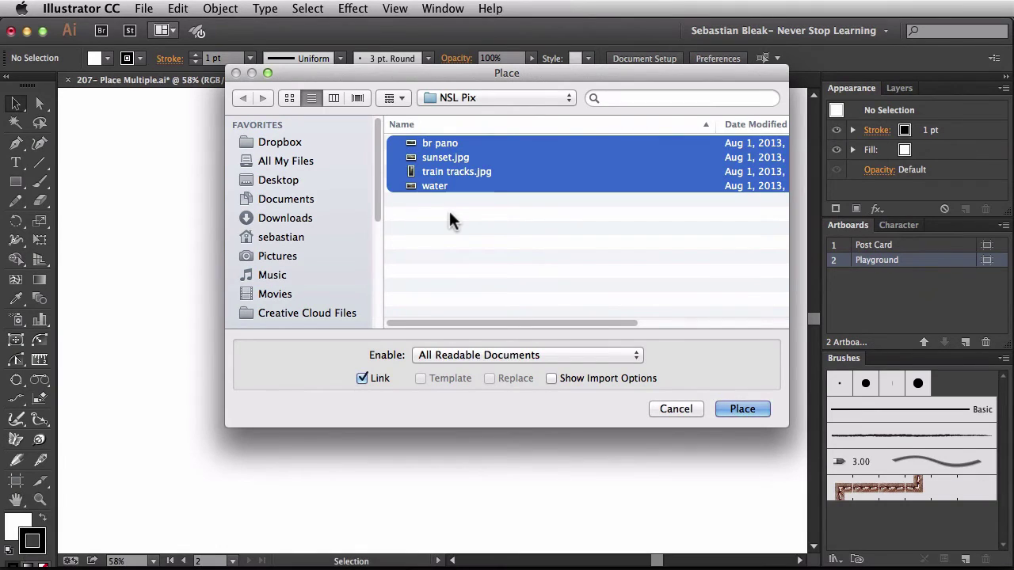
click(449, 212)
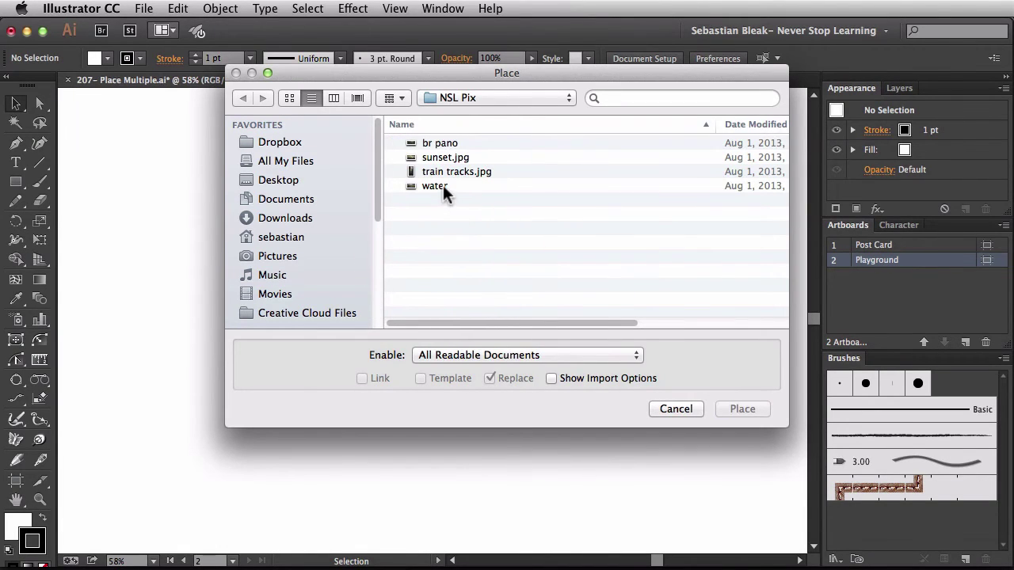
click(443, 186)
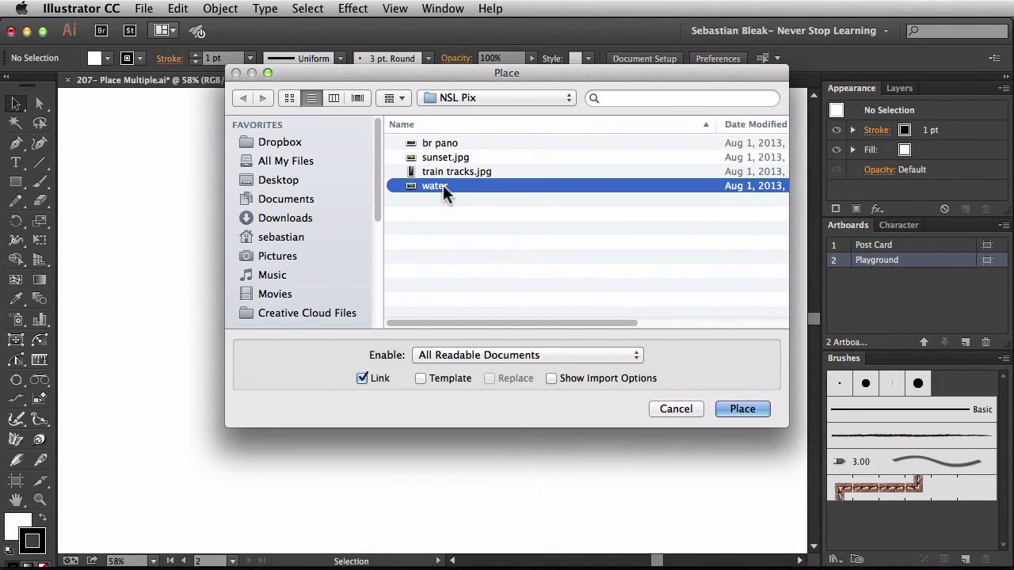
key(super)
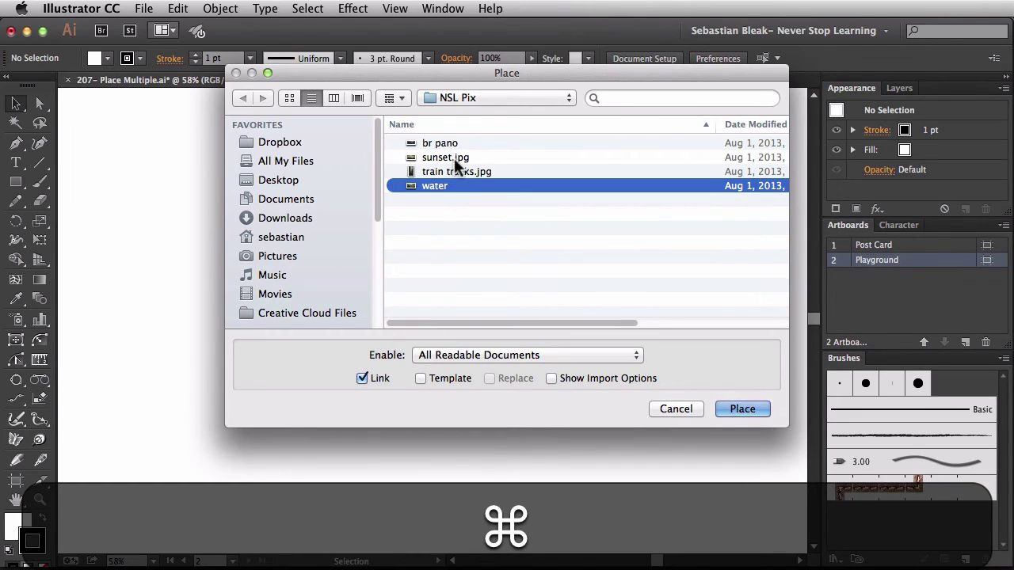
super+click(454, 158)
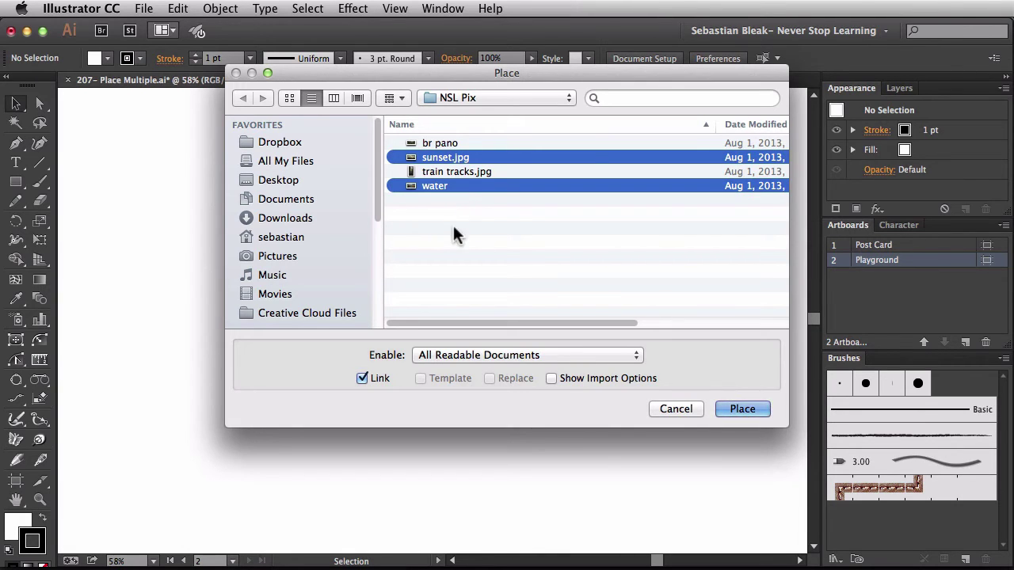
drag(453, 229, 486, 136)
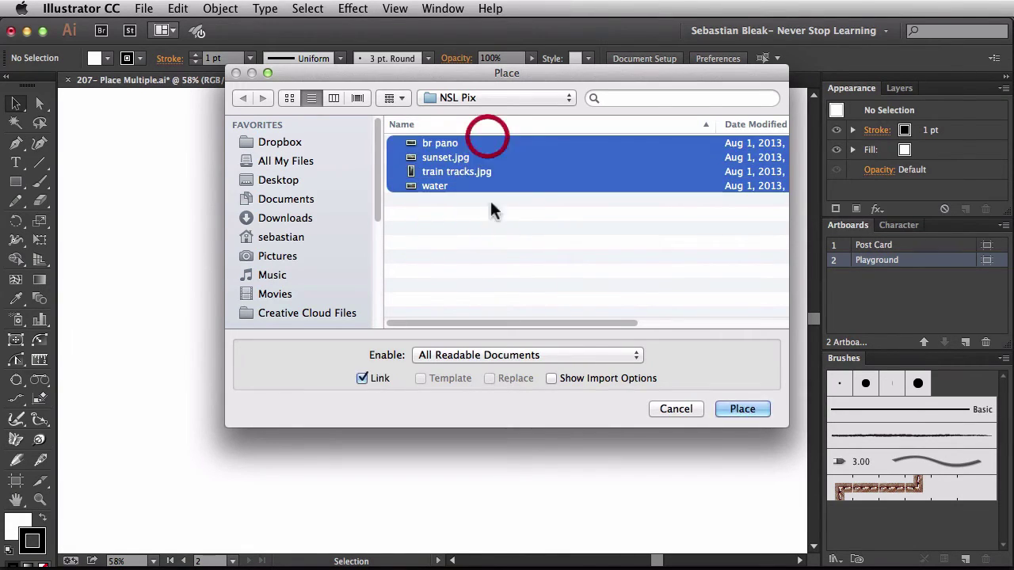
click(360, 378)
click(362, 378)
Step: Load the four photos, drop panorama and sunset on the artboard, then undo both placements
click(733, 410)
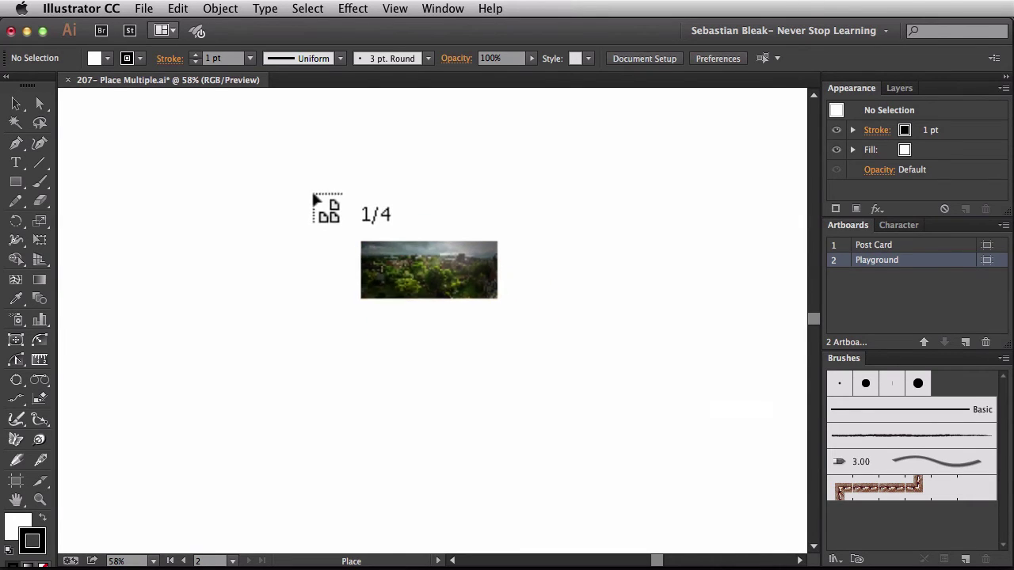
click(256, 149)
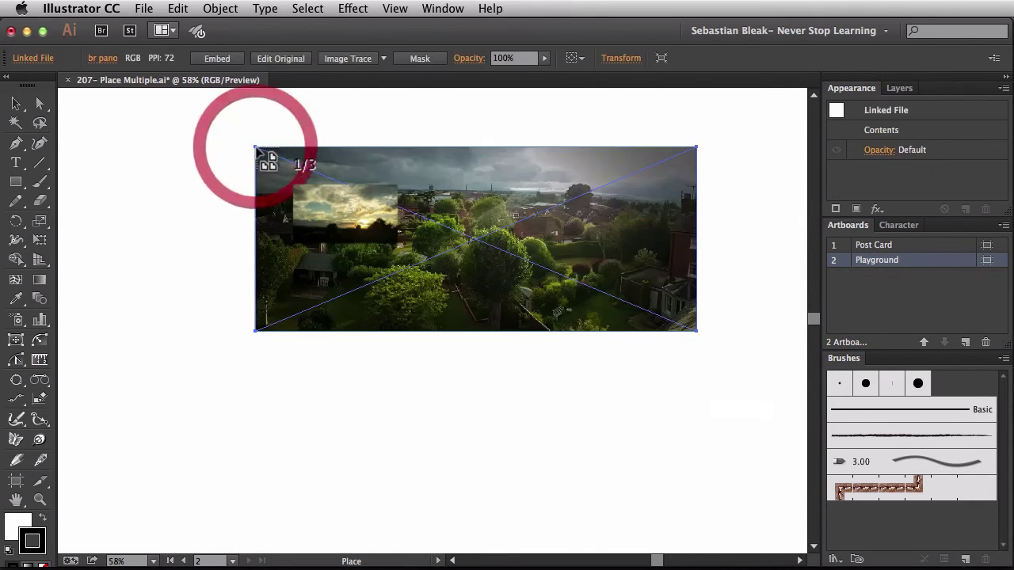
click(196, 219)
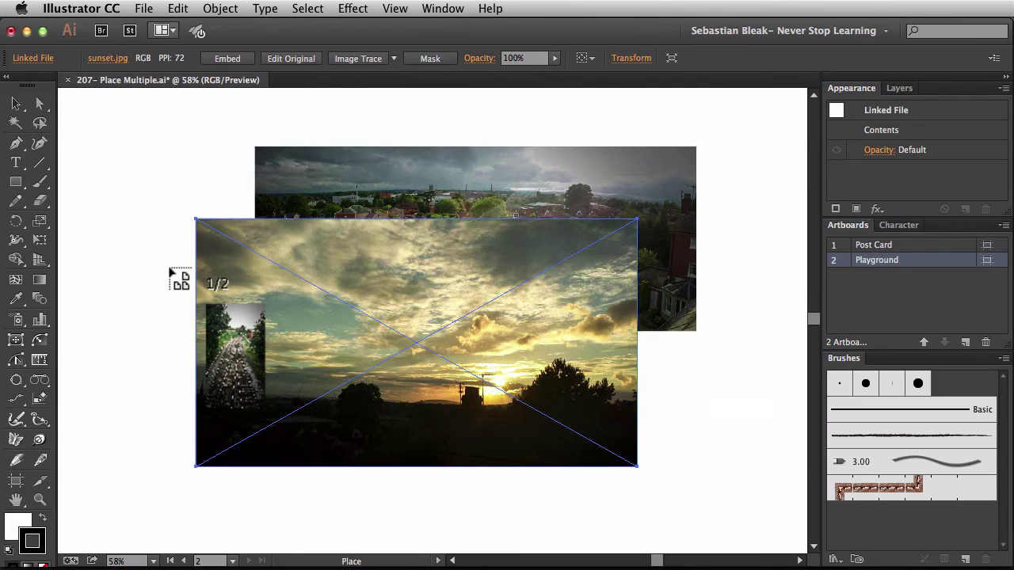
key(super+z)
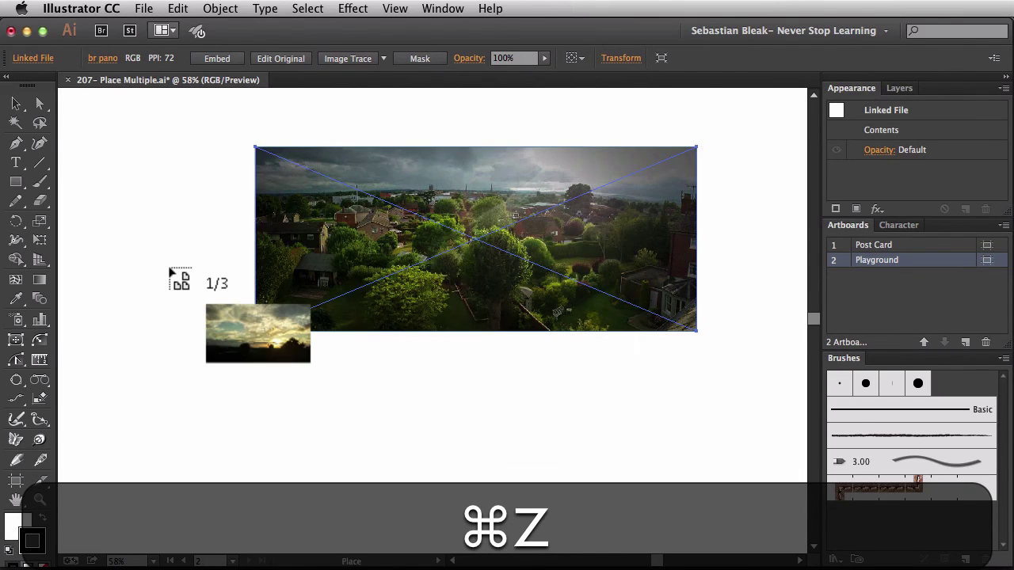
key(super+z)
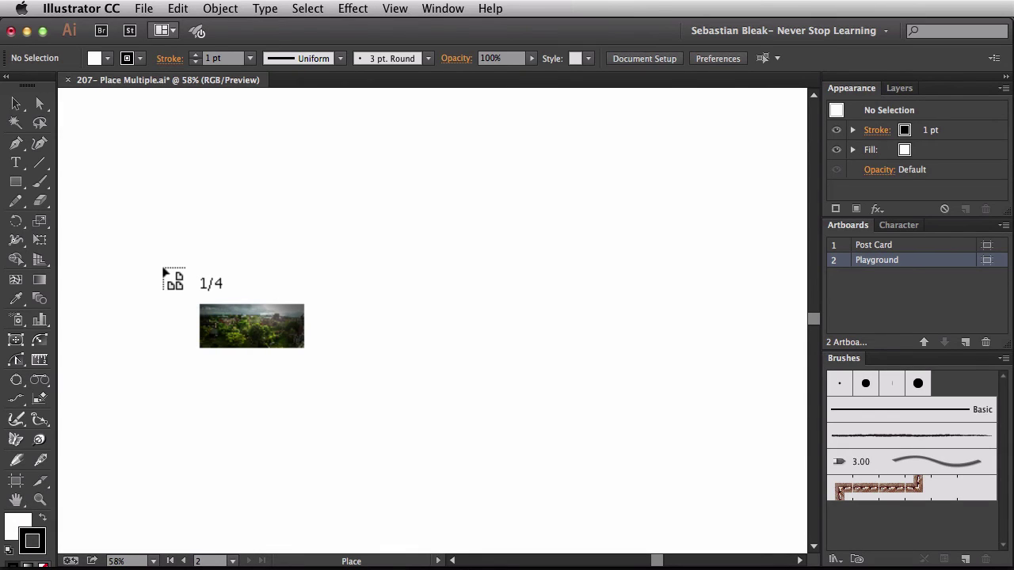
Step: Draw panorama and sunset small along the top, drop and nudge train tracks left, draw water large below
drag(183, 141, 342, 210)
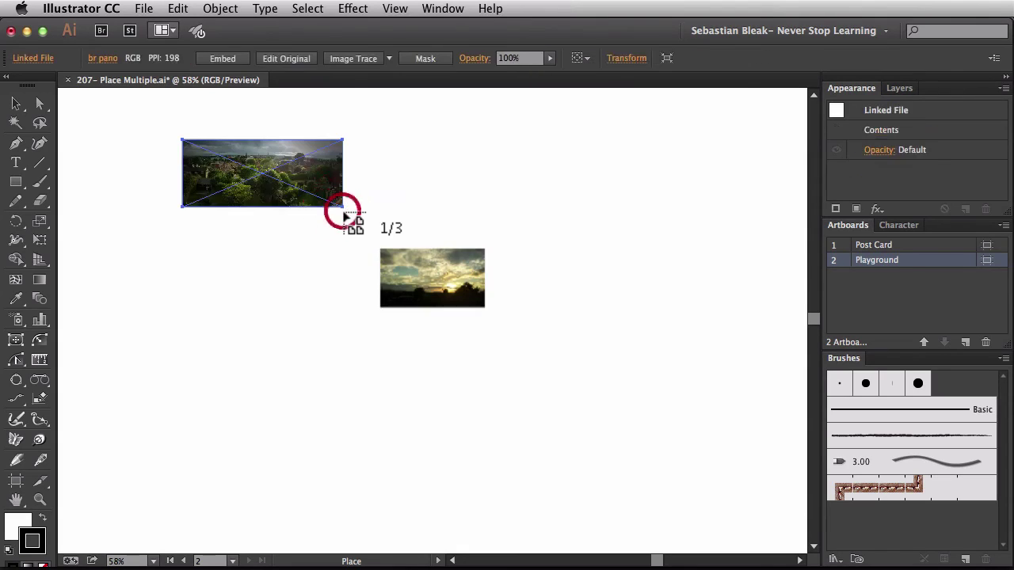
drag(374, 138, 507, 211)
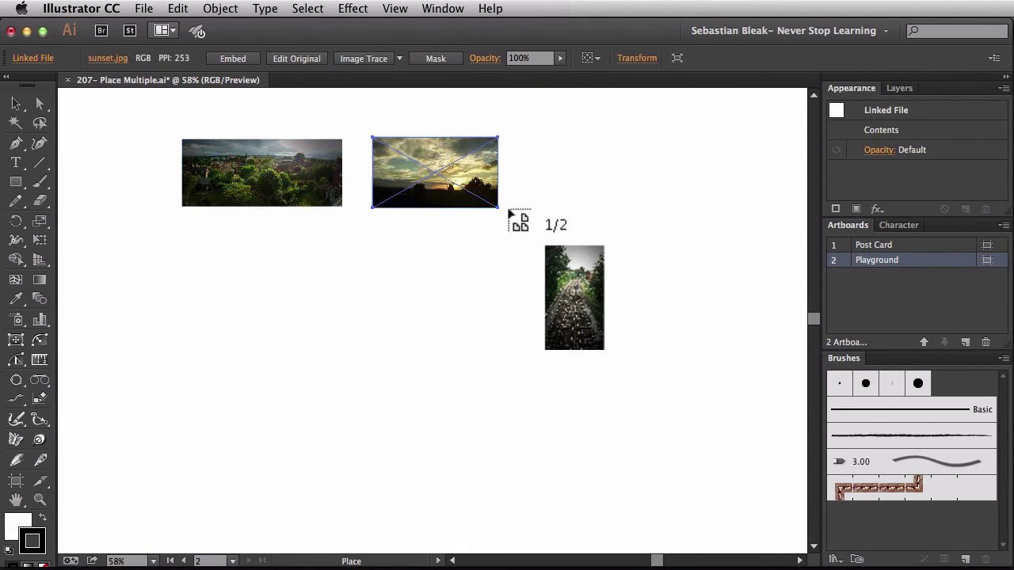
click(598, 144)
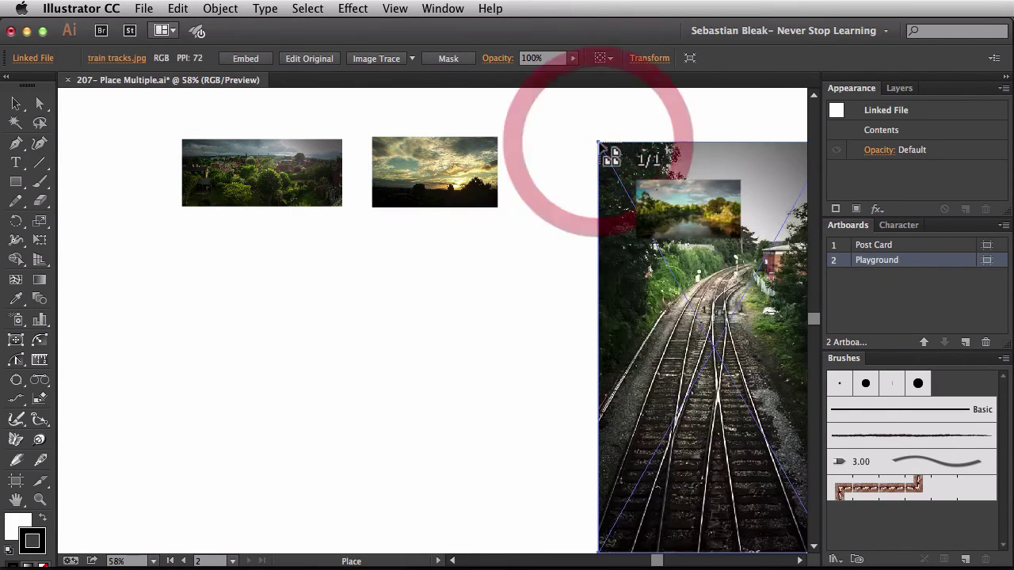
super+click(648, 208)
drag(647, 208, 595, 191)
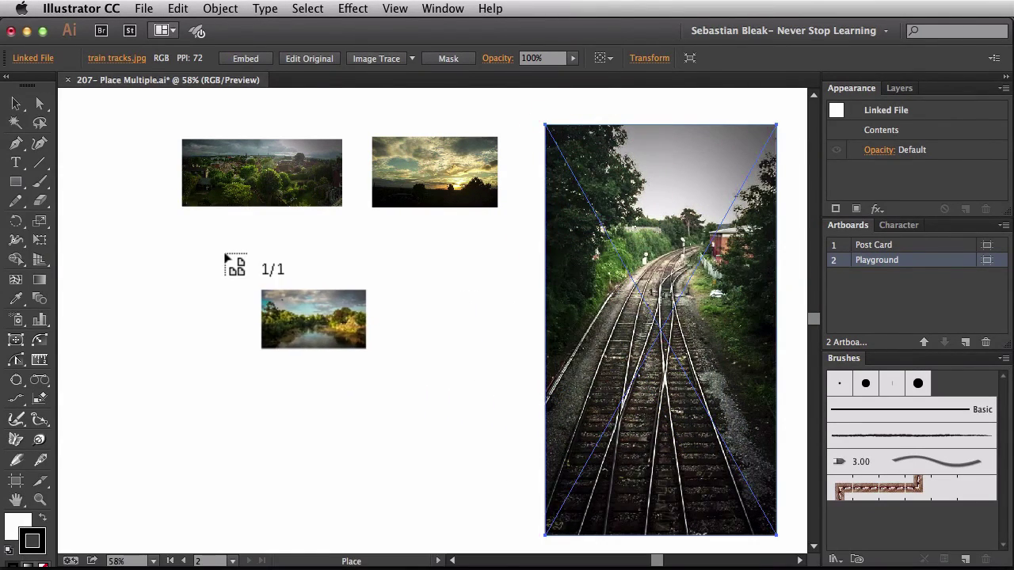
mouse_move(174, 236)
mouse_down()
mouse_move(297, 305)
mouse_move(498, 351)
mouse_move(484, 418)
mouse_move(486, 437)
mouse_move(512, 439)
mouse_move(499, 441)
mouse_up()
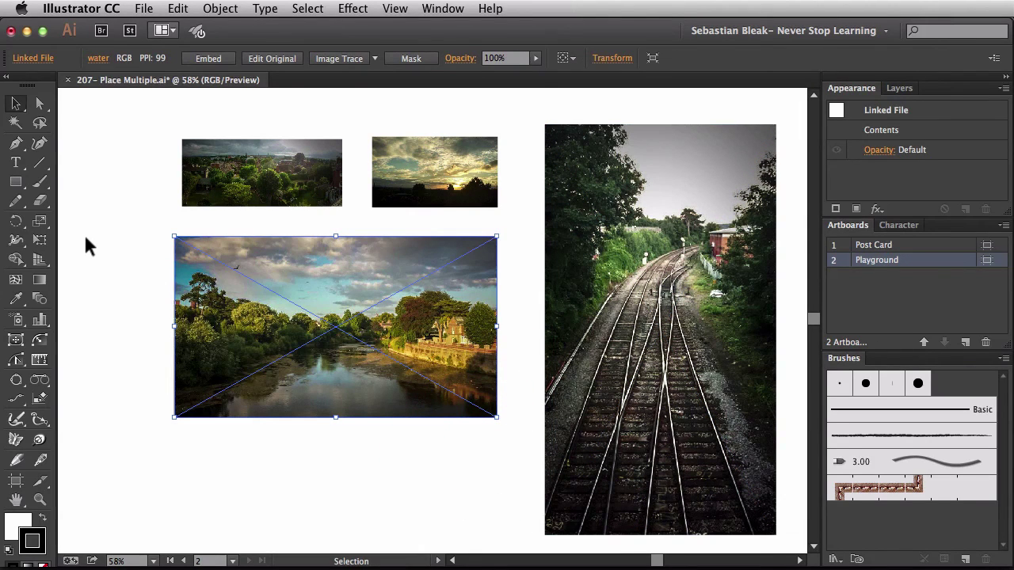